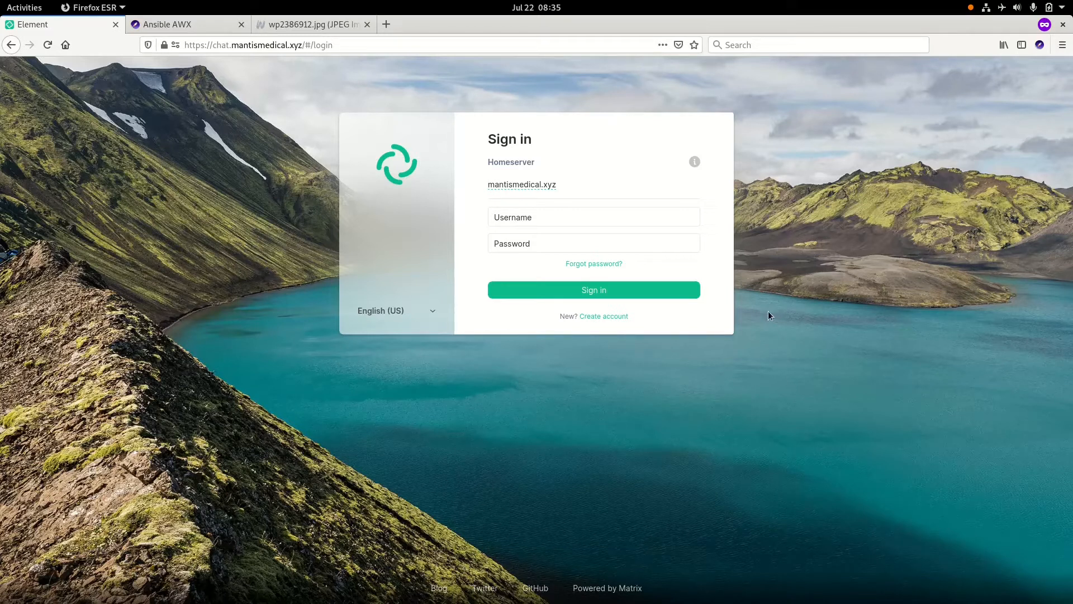
Examine the chat subdomain in the address of the Element sign-in page.
{"action": "left_click", "coordinate": [228, 49]}
{"action": "double_click", "coordinate": [221, 49]}
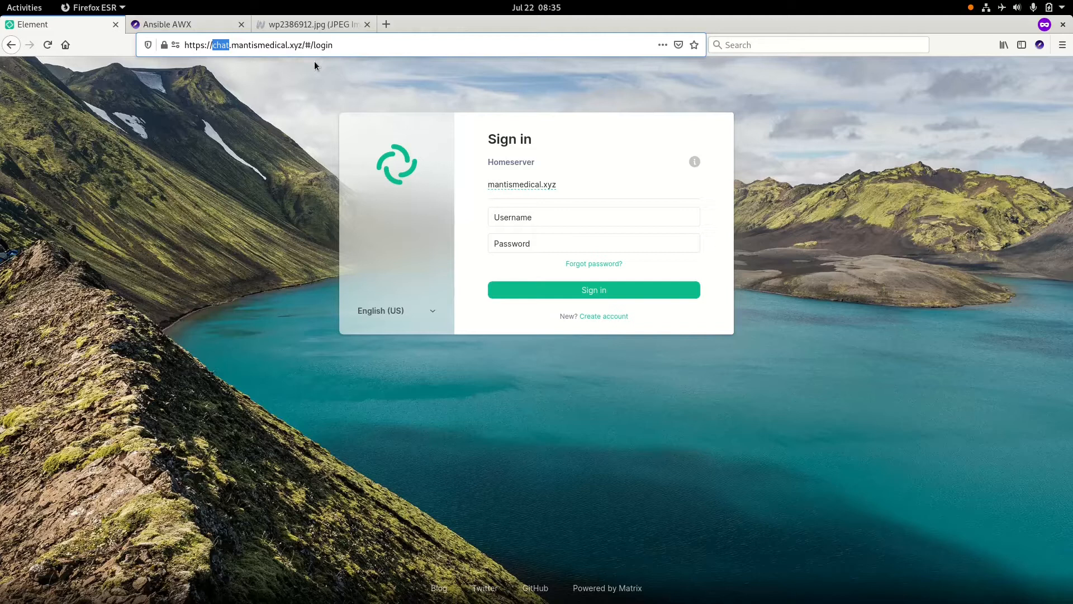
{"action": "left_click", "coordinate": [276, 237]}
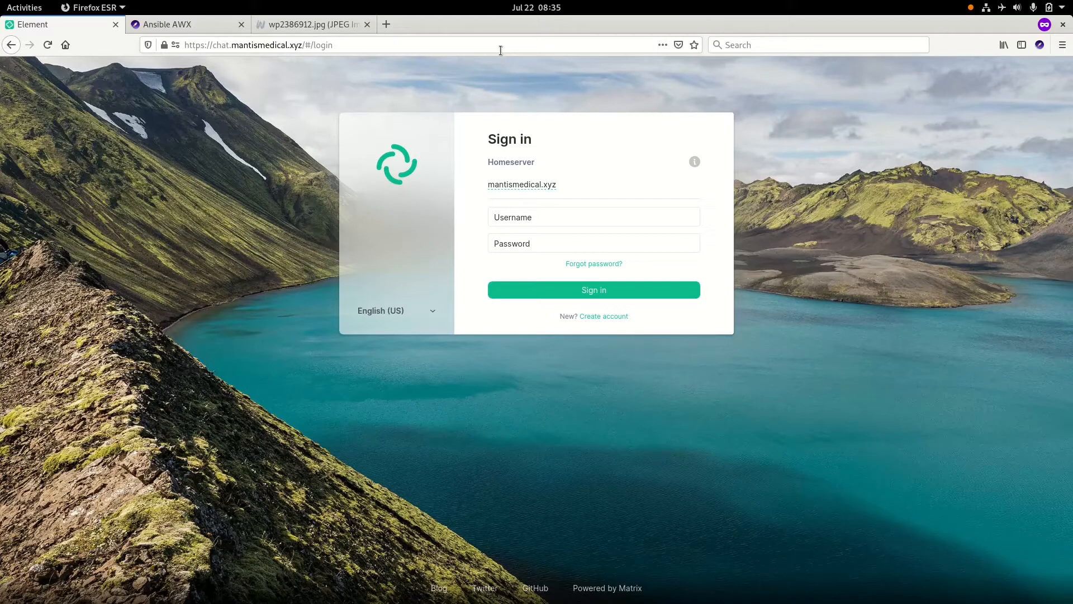
Switch to Ansible AWX and find the Element configuration entries among the job templates.
{"action": "left_click", "coordinate": [192, 28]}
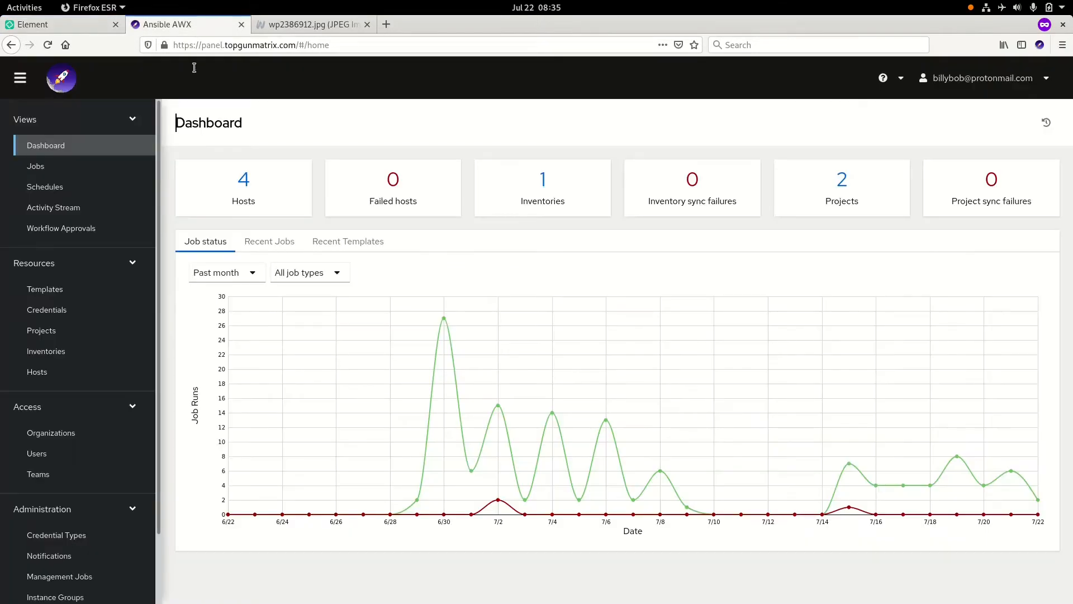
{"action": "left_click", "coordinate": [45, 289]}
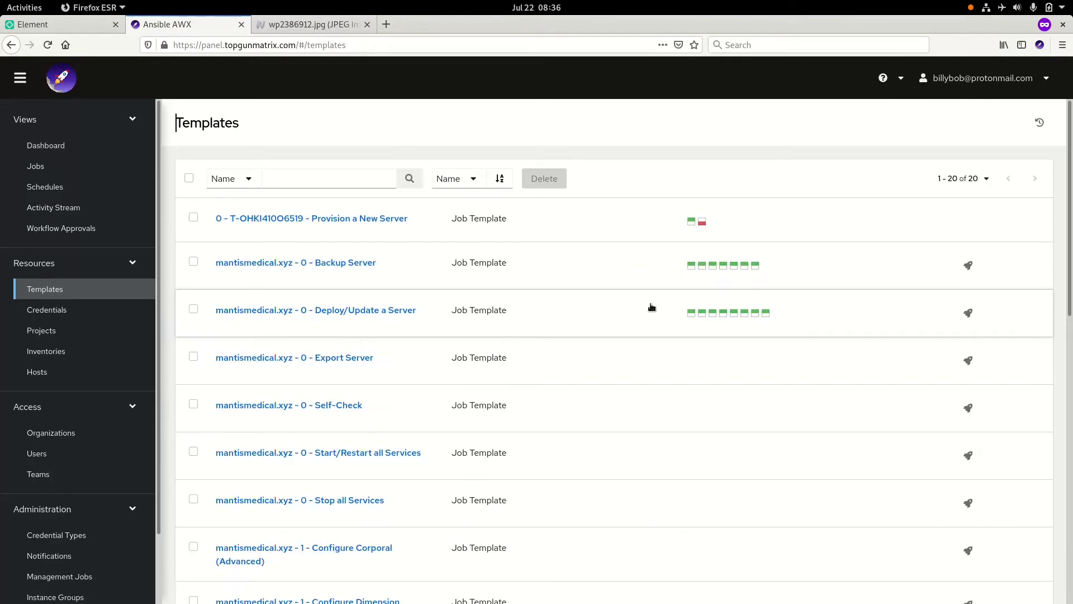
{"action": "scroll", "coordinate": [652, 307], "scroll_direction": "down", "scroll_amount": 5}
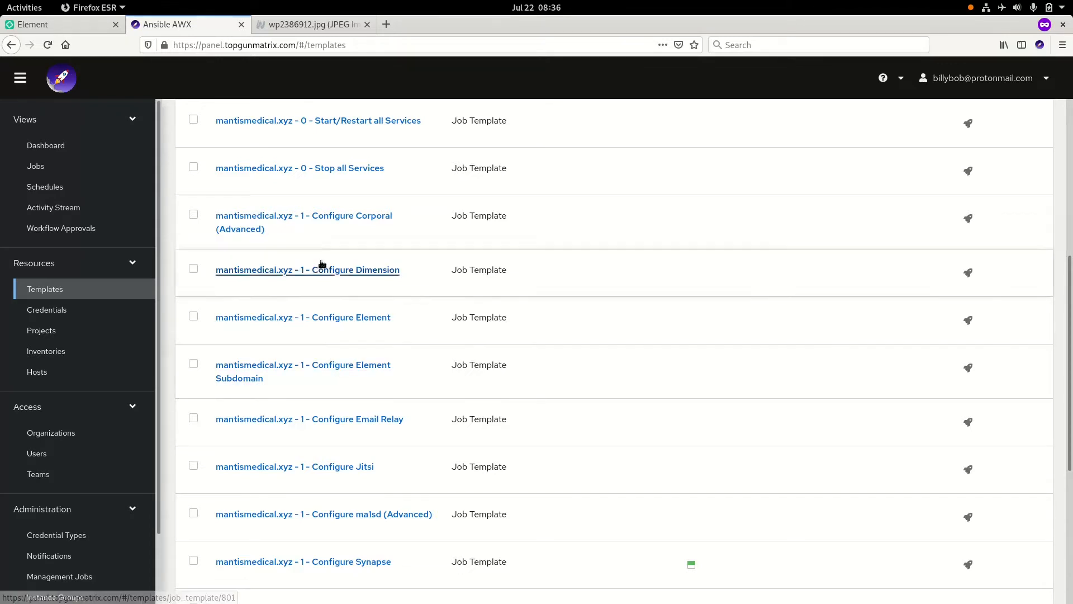
Return to the Element sign-in page and highlight the chat subdomain in its address.
{"action": "left_click", "coordinate": [85, 25]}
{"action": "left_click", "coordinate": [228, 49]}
{"action": "double_click", "coordinate": [228, 49]}
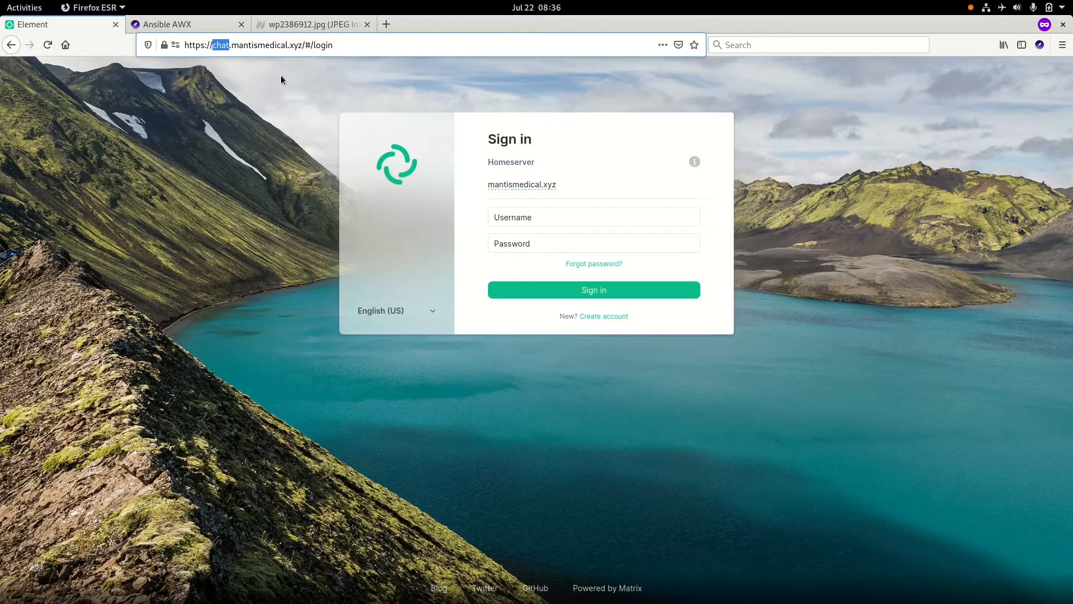
Open the launch prompts of the mantismedical.xyz Configure Element template in AWX, keeping Enable Element-Web at true.
{"action": "left_click", "coordinate": [196, 19]}
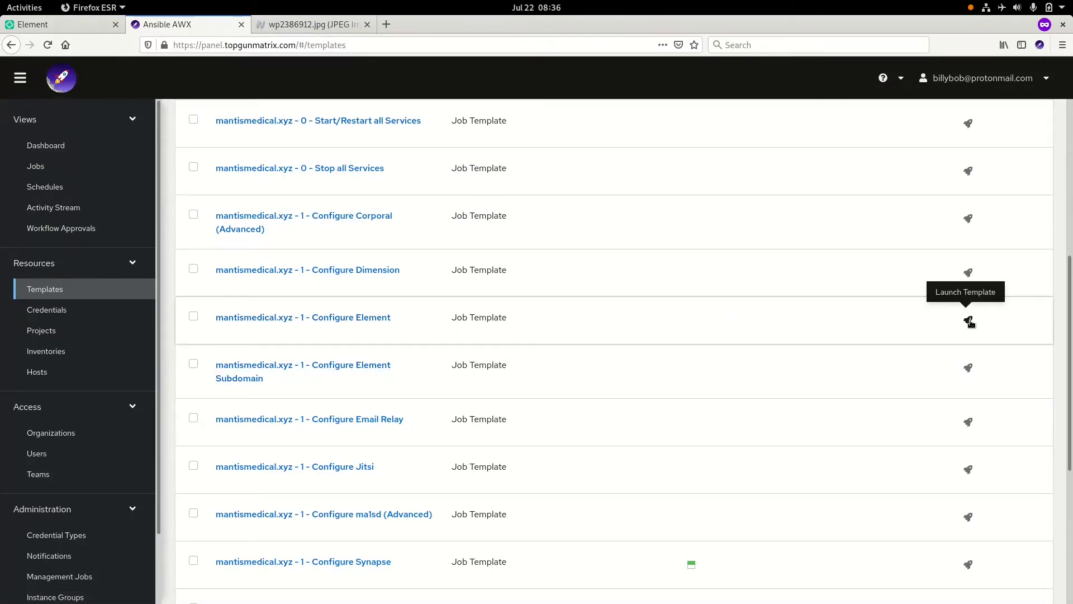
{"action": "left_click", "coordinate": [970, 322]}
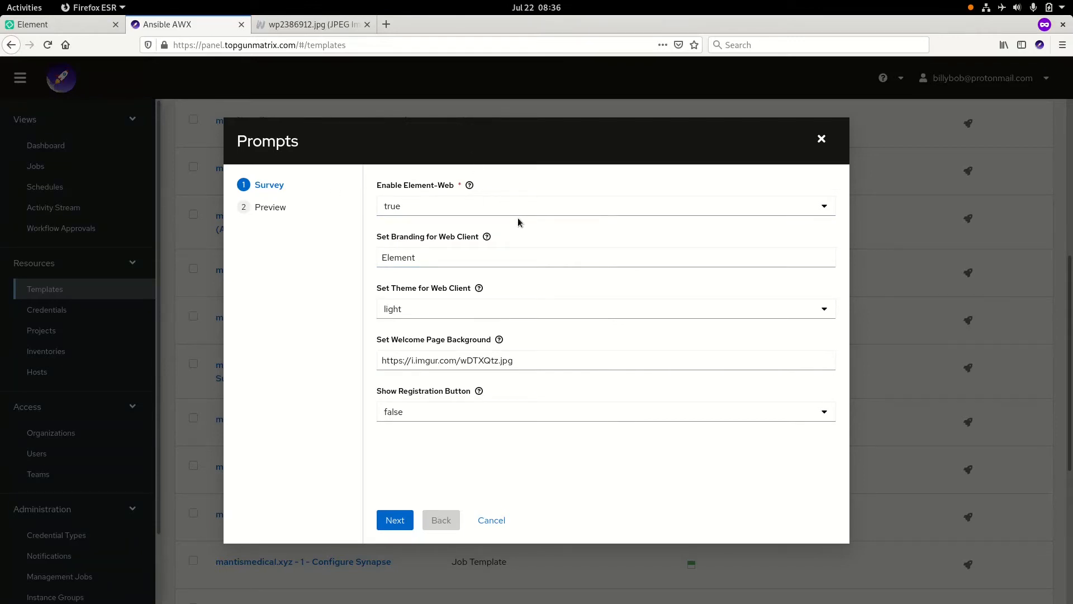
{"action": "left_click", "coordinate": [544, 204]}
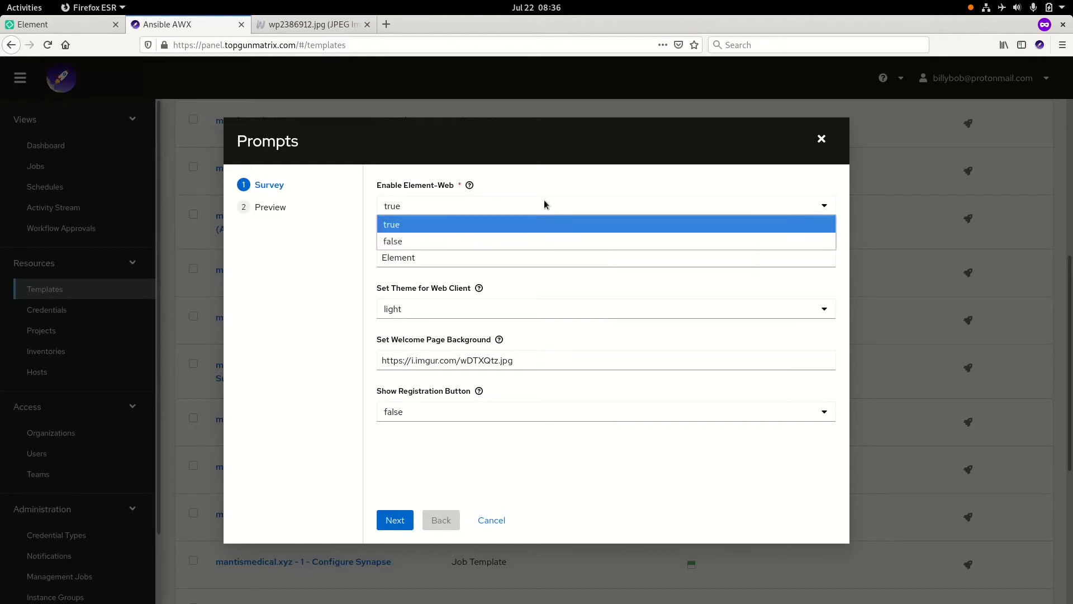
{"action": "left_click", "coordinate": [535, 206]}
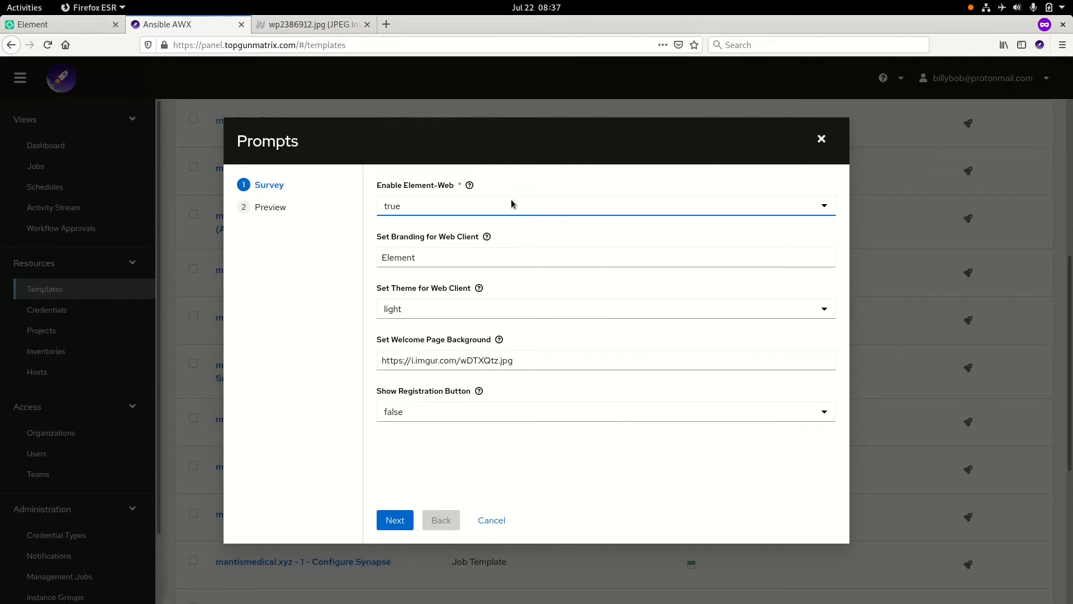
Set the web client's branding to Mantis Medical and its theme to dark.
{"action": "left_click_drag", "start_coordinate": [435, 255], "coordinate": [344, 255]}
{"action": "type", "text": "Man"}
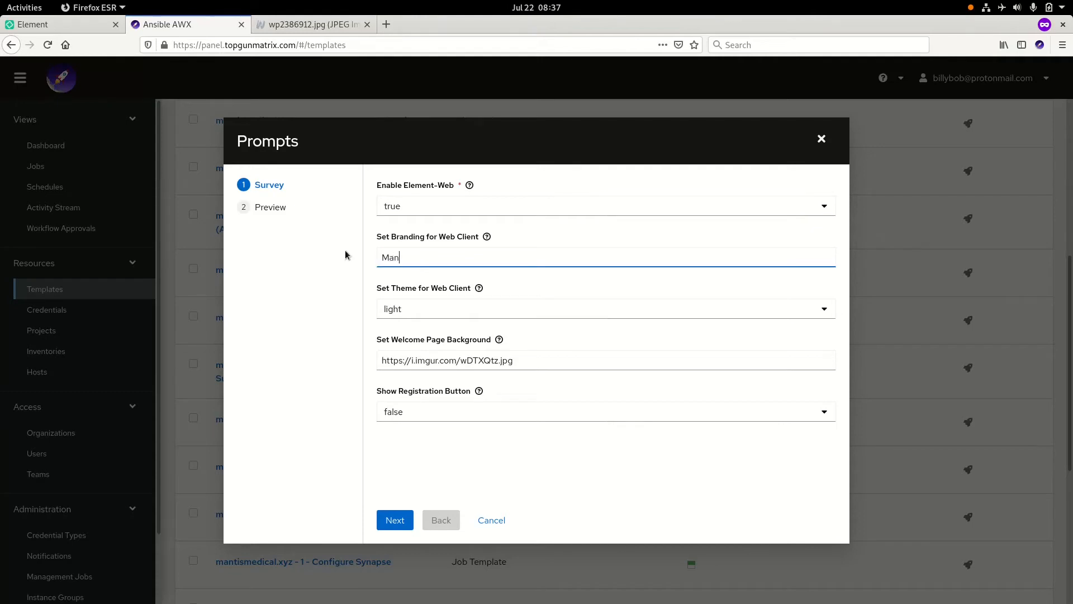
{"action": "type", "text": "tis Medical"}
{"action": "left_click", "coordinate": [85, 26]}
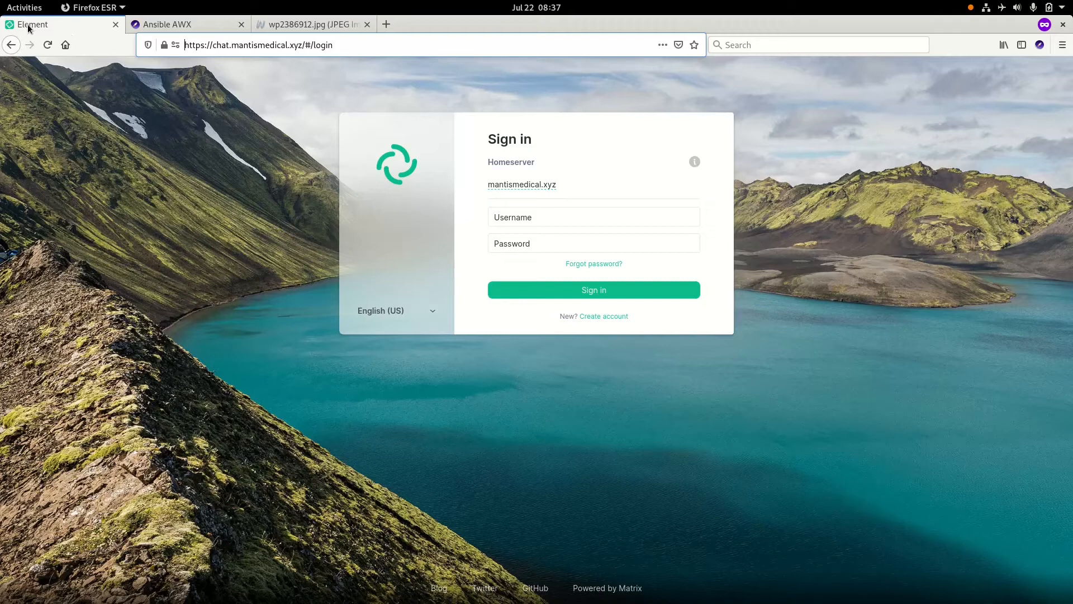
{"action": "left_click", "coordinate": [193, 26]}
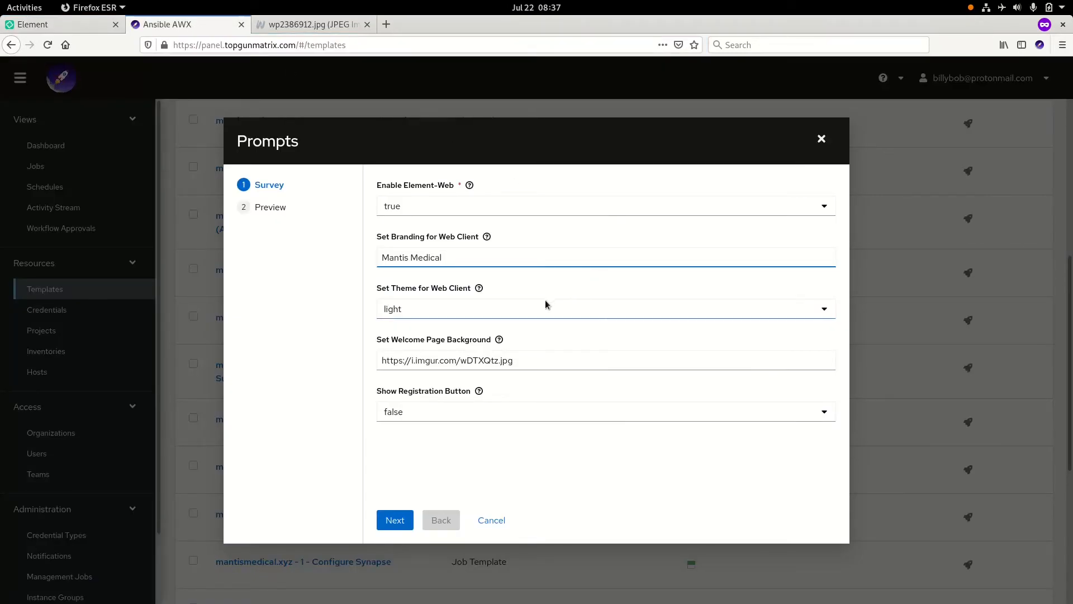
{"action": "left_click", "coordinate": [506, 315]}
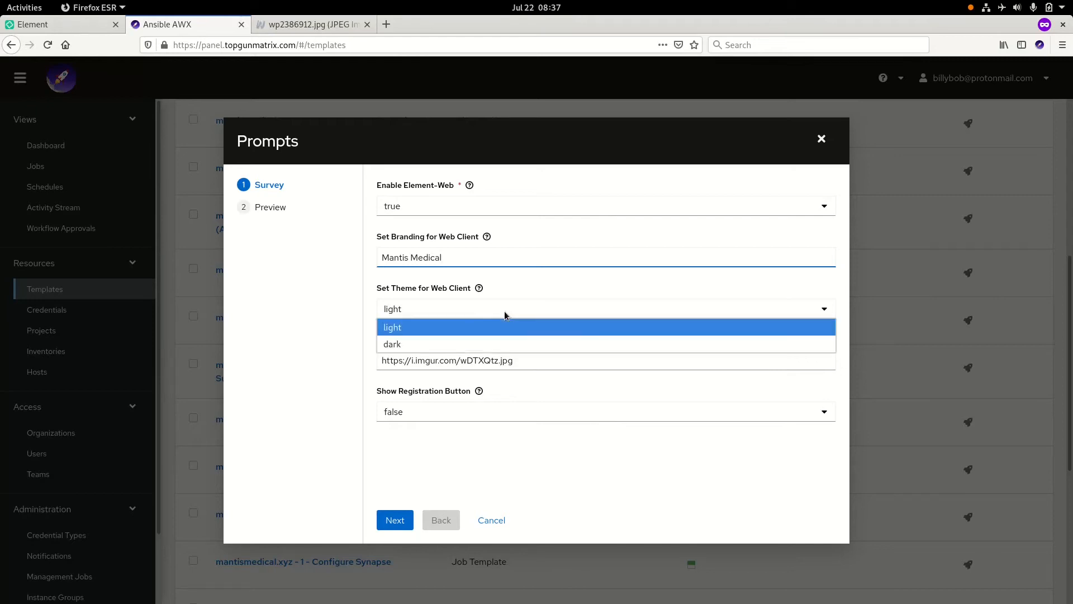
{"action": "left_click", "coordinate": [455, 344]}
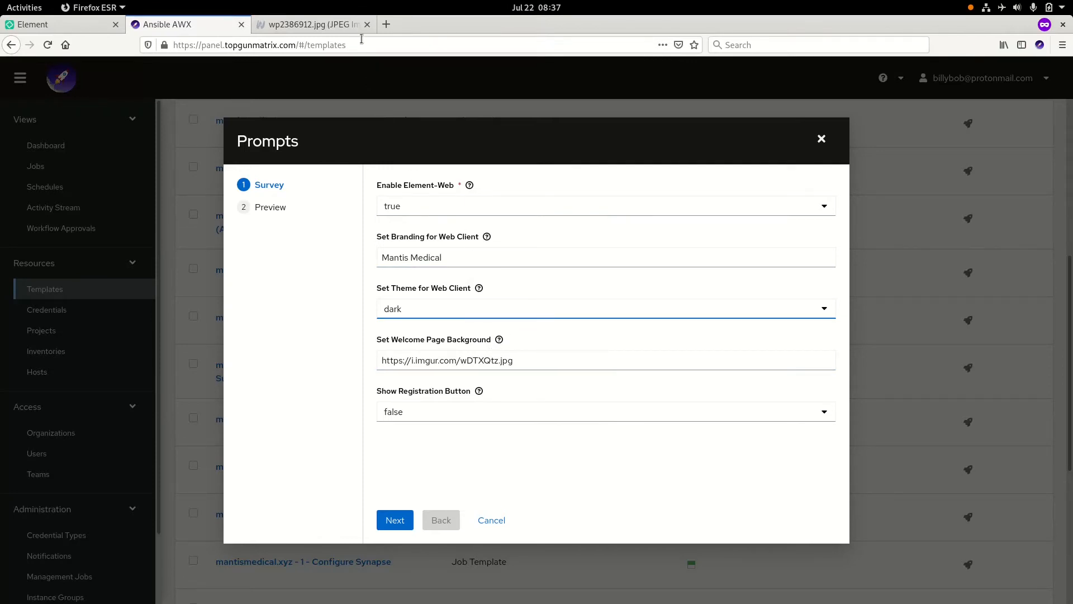
{"action": "left_click", "coordinate": [321, 26]}
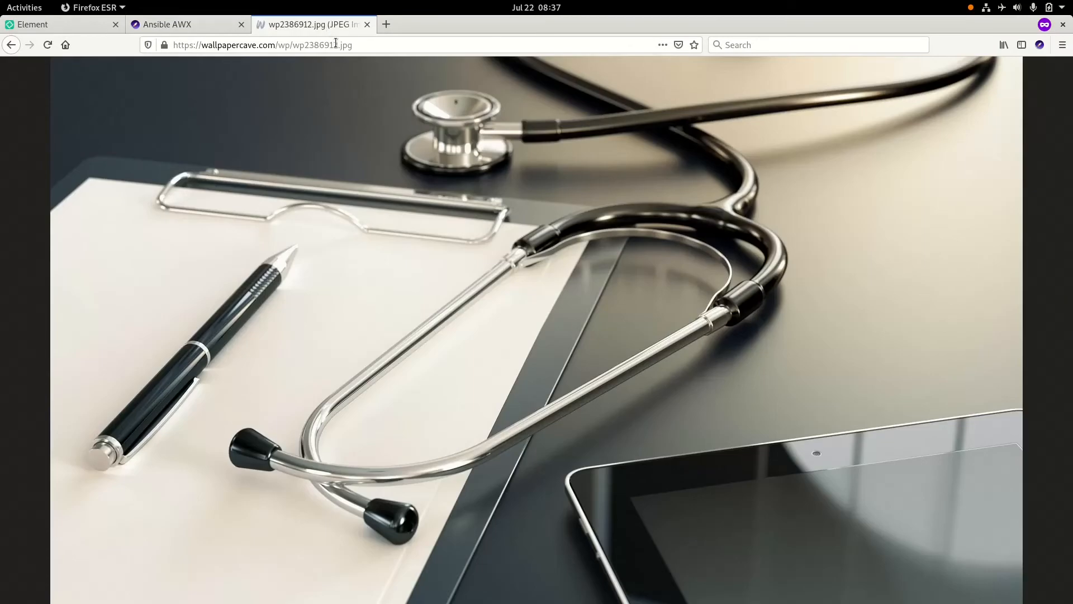
{"action": "left_click", "coordinate": [330, 45]}
{"action": "left_click", "coordinate": [330, 45]}
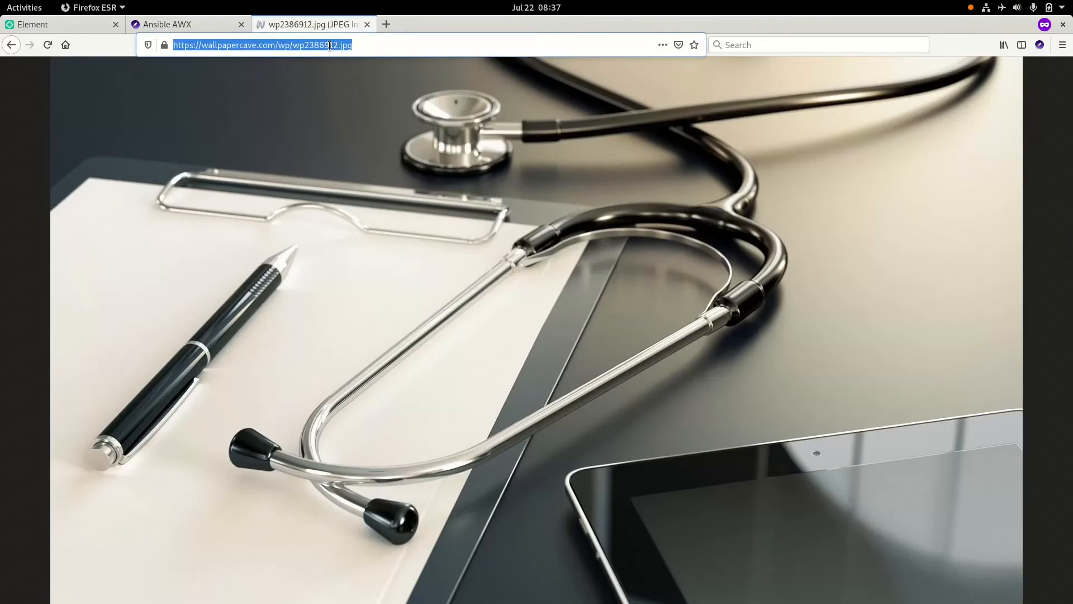
{"action": "mouse_move", "coordinate": [189, 45]}
{"action": "left_mouse_down"}
{"action": "mouse_move", "coordinate": [223, 44]}
{"action": "mouse_move", "coordinate": [175, 40]}
{"action": "left_mouse_up"}
{"action": "left_click", "coordinate": [191, 45]}
{"action": "left_click", "coordinate": [384, 38]}
{"action": "left_click_drag", "start_coordinate": [353, 45], "coordinate": [174, 45]}
{"action": "right_click", "coordinate": [220, 49]}
{"action": "left_click", "coordinate": [240, 89]}
{"action": "right_click", "coordinate": [265, 45]}
{"action": "left_click", "coordinate": [286, 87]}
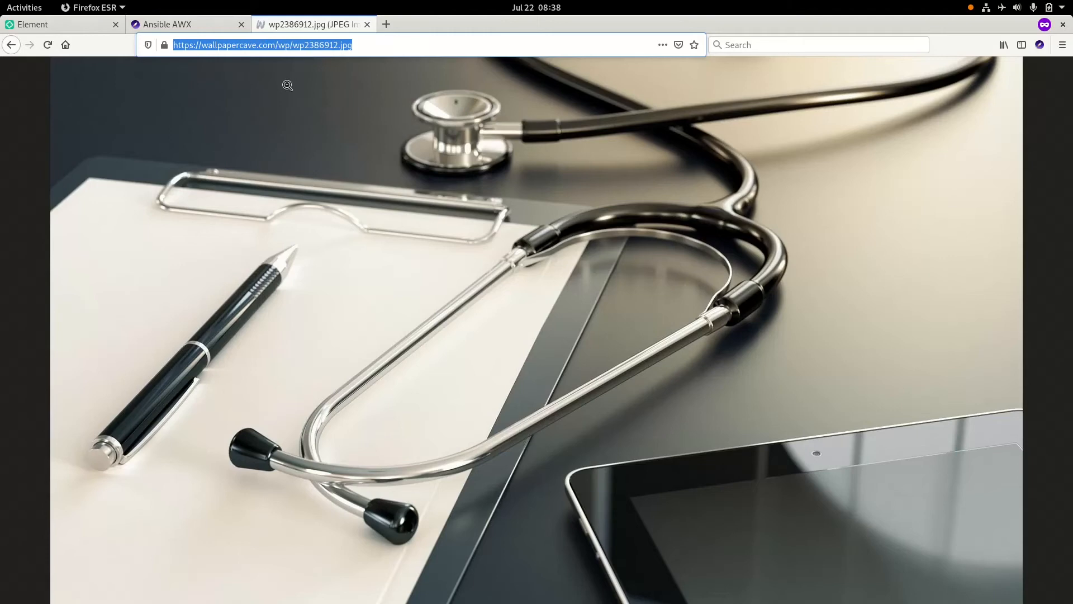
{"action": "left_click", "coordinate": [66, 30]}
{"action": "left_click", "coordinate": [227, 22]}
{"action": "left_click_drag", "start_coordinate": [534, 363], "coordinate": [335, 350]}
{"action": "key", "text": "ctrl+v"}
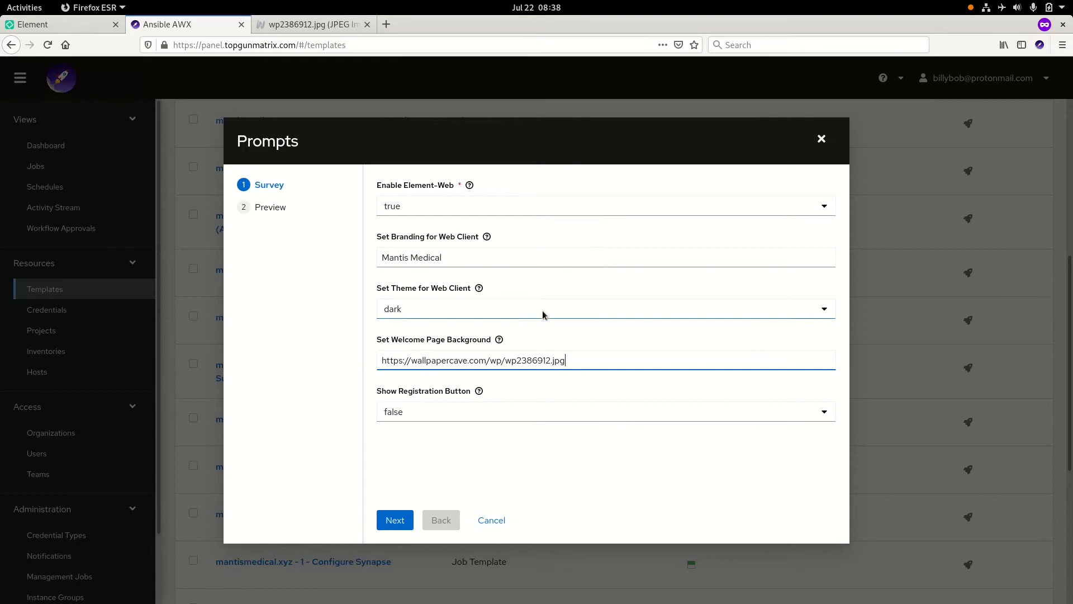
Set Show Registration Button to true and launch the Configure Element job.
{"action": "left_click", "coordinate": [474, 415]}
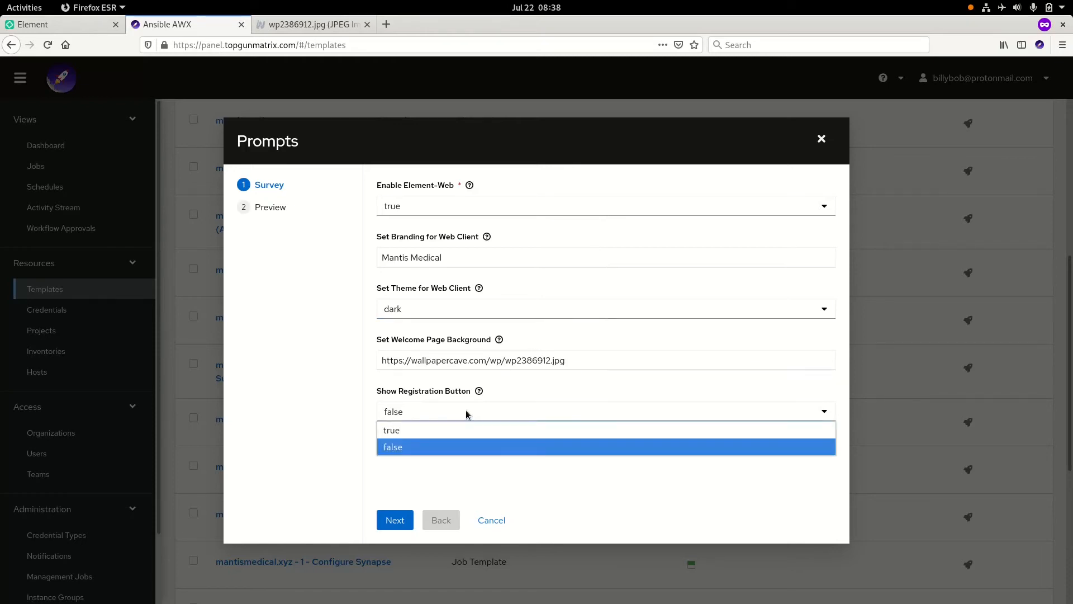
{"action": "left_click", "coordinate": [446, 429]}
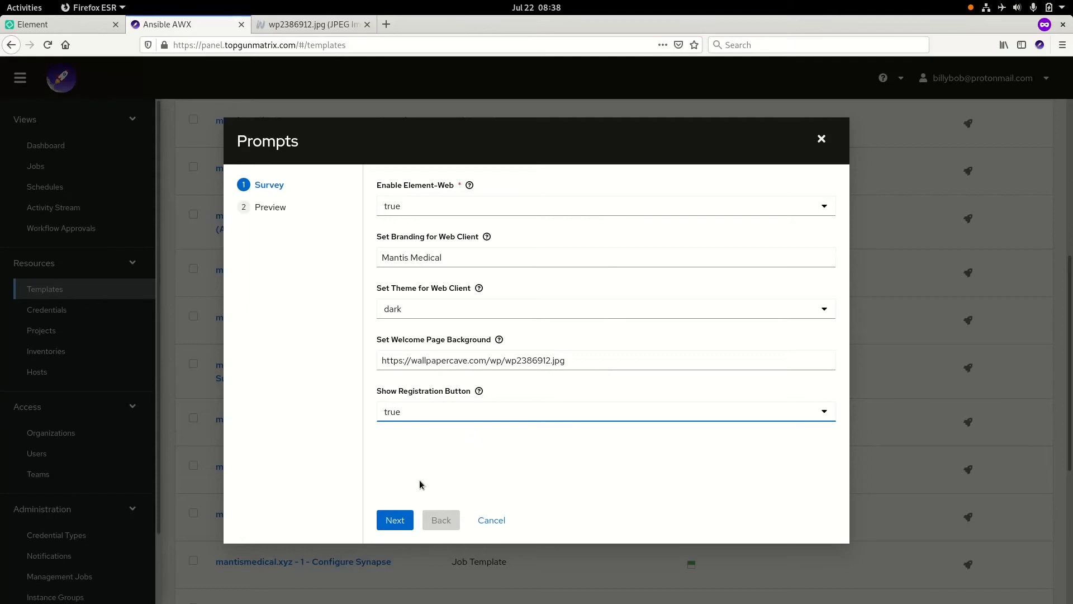
{"action": "left_click", "coordinate": [396, 516]}
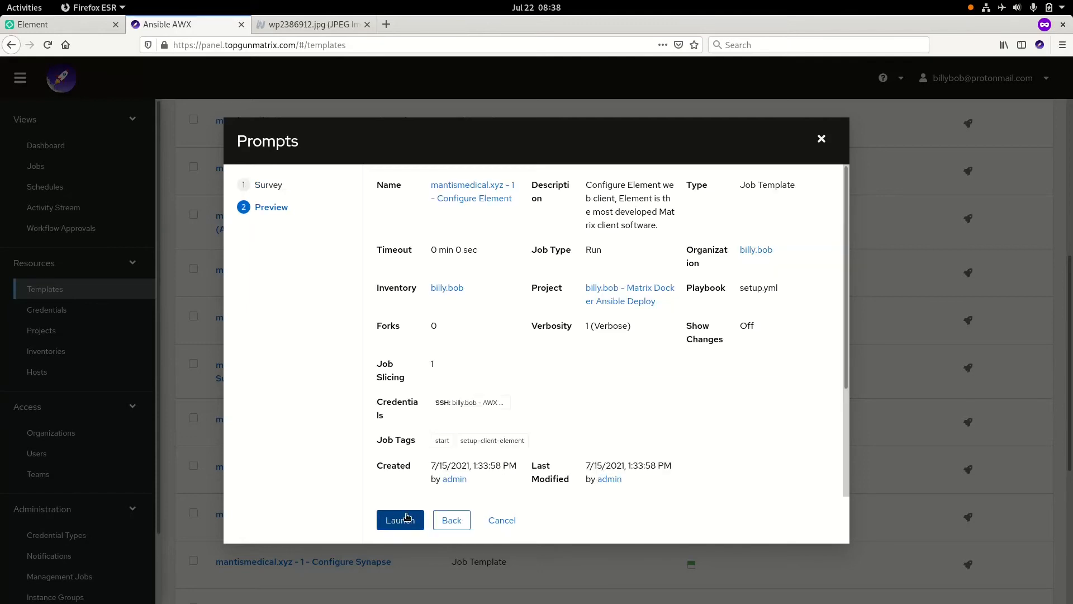
{"action": "left_click", "coordinate": [407, 517]}
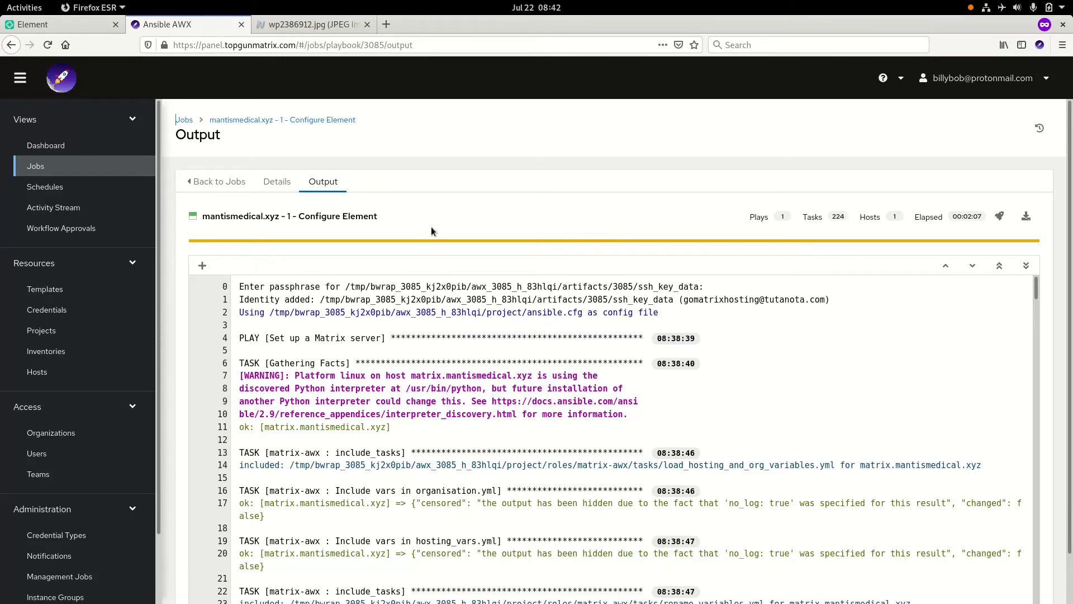
Reload the Element sign-in page to check the new branding and background, and open the account creation form.
{"action": "left_click", "coordinate": [91, 28]}
{"action": "left_click", "coordinate": [49, 45]}
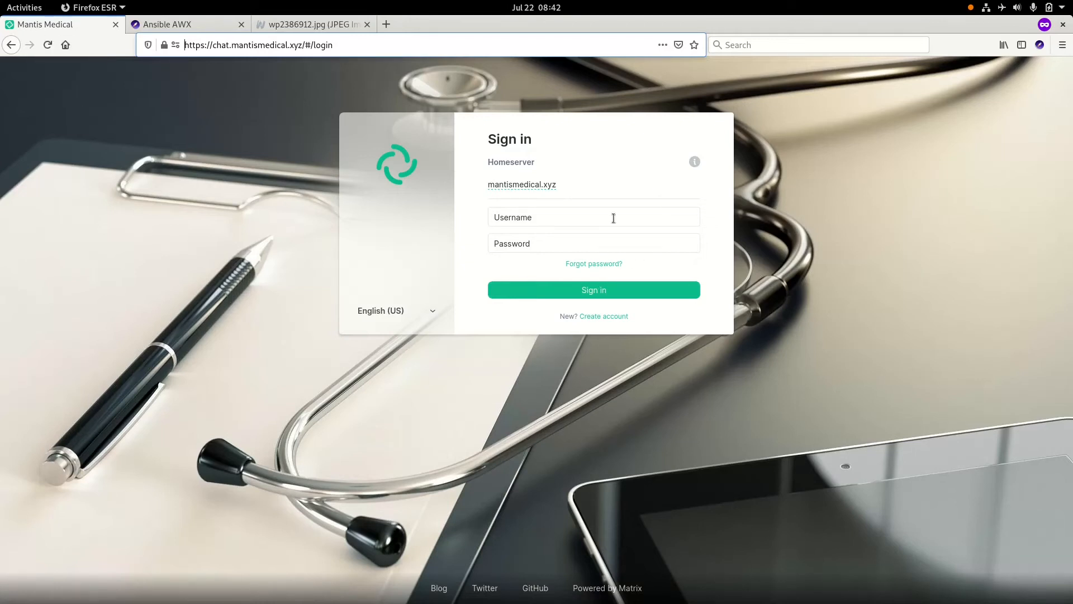
{"action": "left_click", "coordinate": [601, 316]}
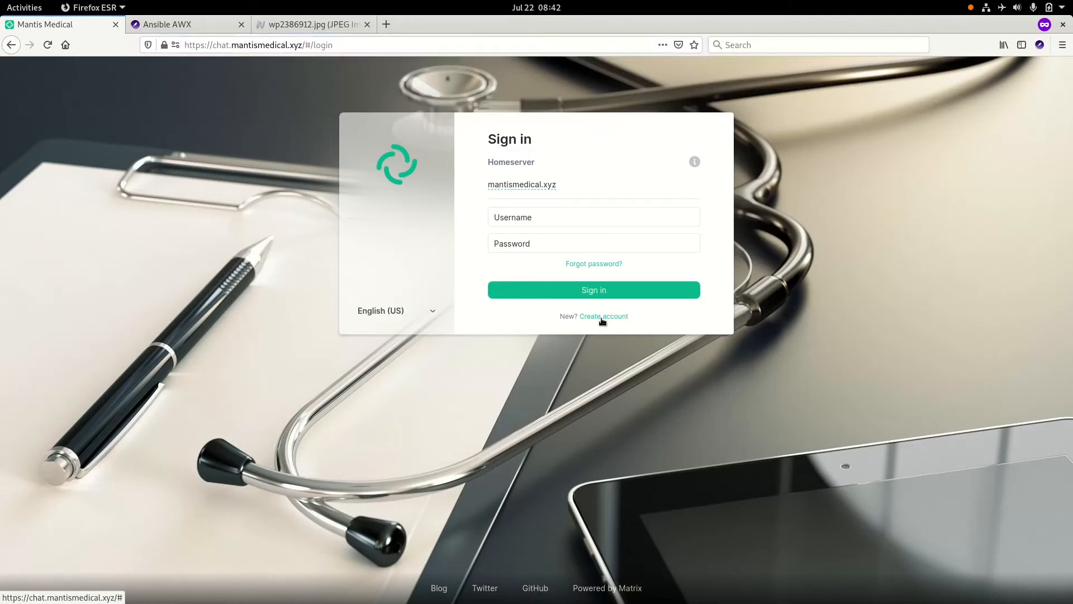
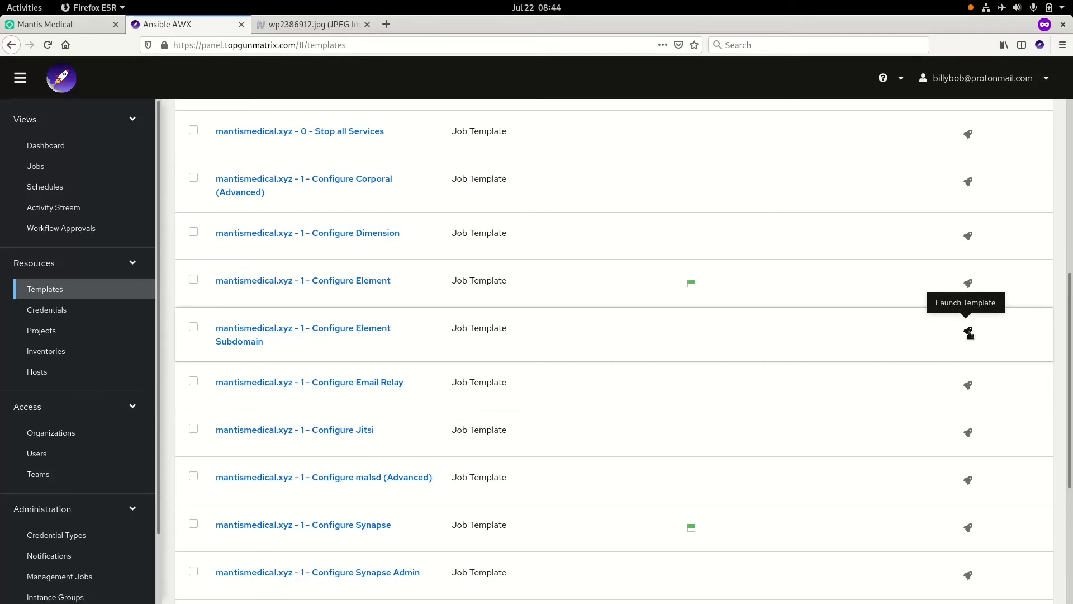
Open the Configure Element Subdomain launch prompts in AWX and try out client in place of chat in the Element page's address.
{"action": "left_click", "coordinate": [969, 332]}
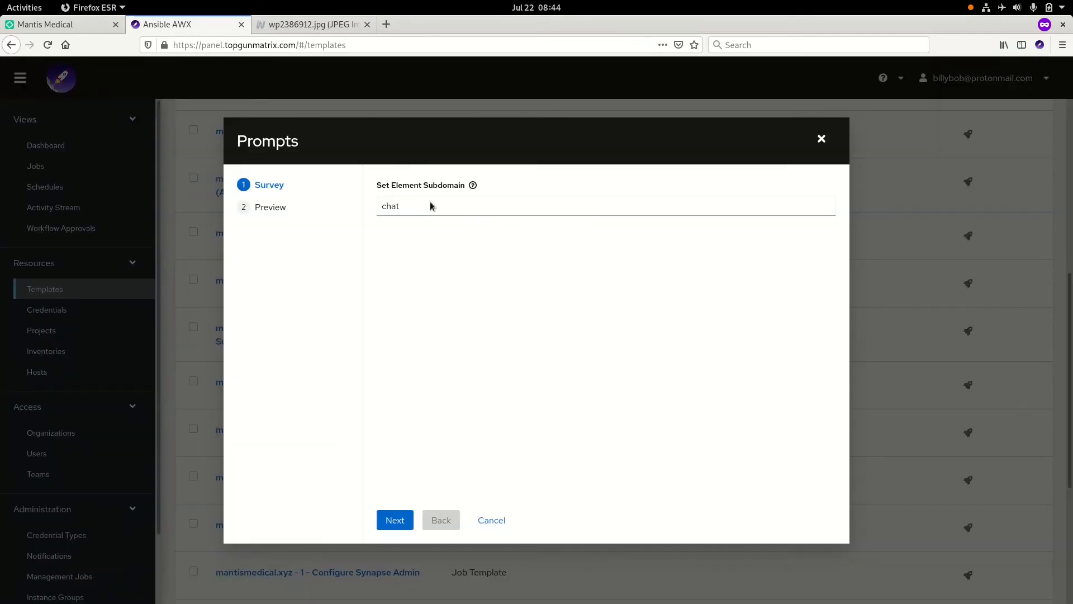
{"action": "left_click", "coordinate": [50, 21]}
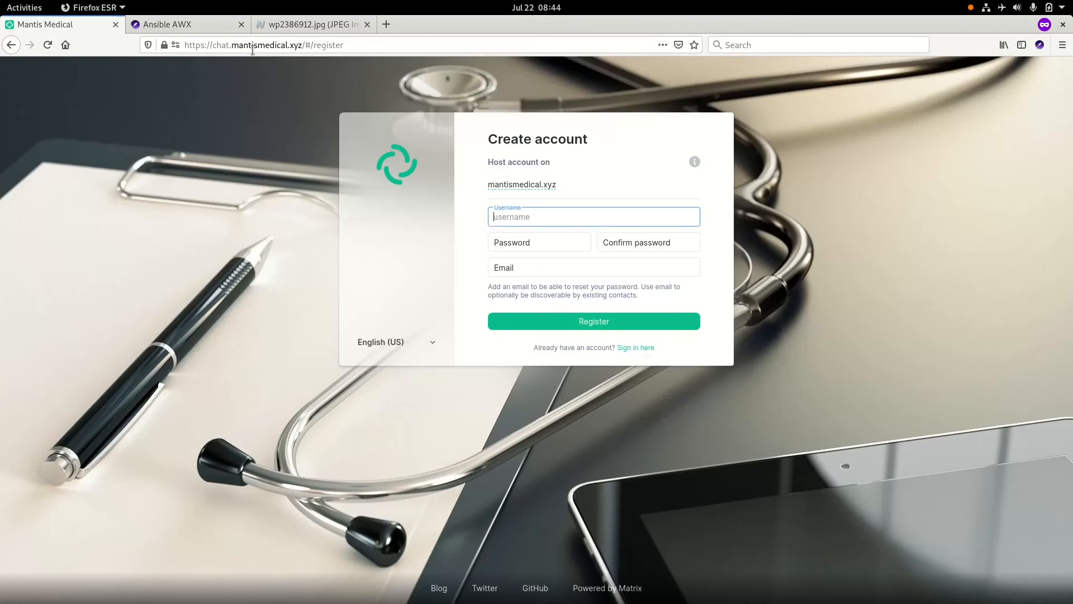
{"action": "double_click", "coordinate": [218, 44]}
{"action": "left_click_drag", "start_coordinate": [218, 44], "coordinate": [213, 45]}
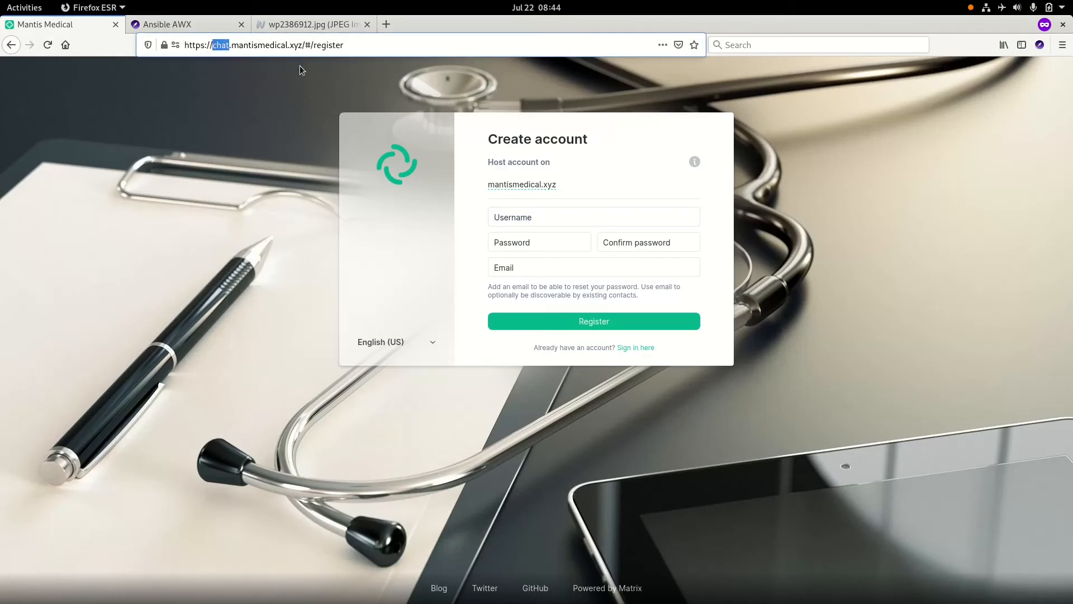
{"action": "type", "text": "client"}
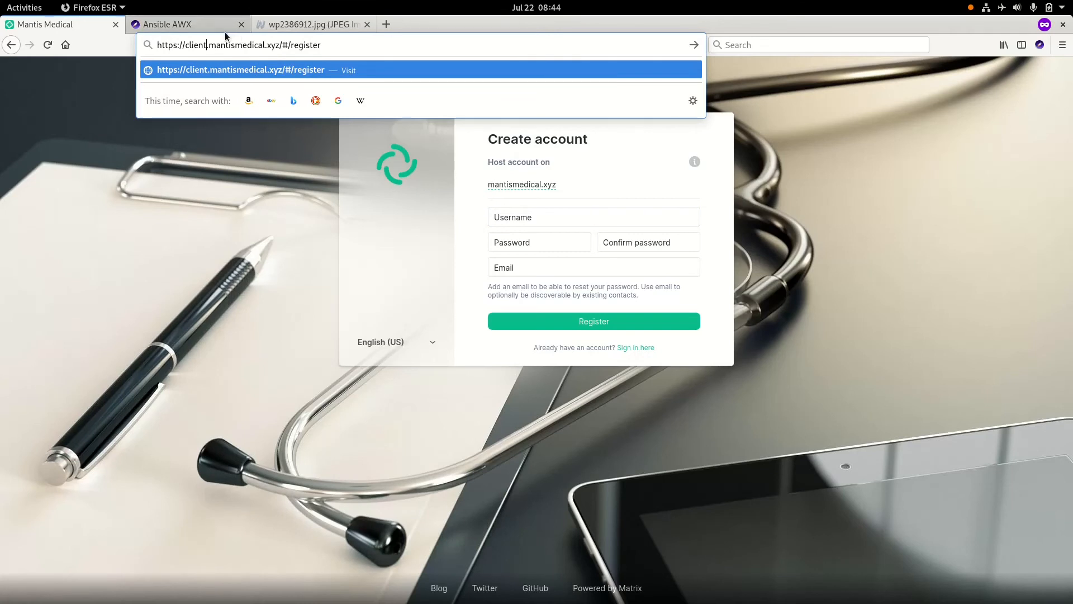
Read the subdomain help in AWX, set the Element subdomain to client and launch the job.
{"action": "left_click", "coordinate": [197, 25]}
{"action": "left_click", "coordinate": [473, 188]}
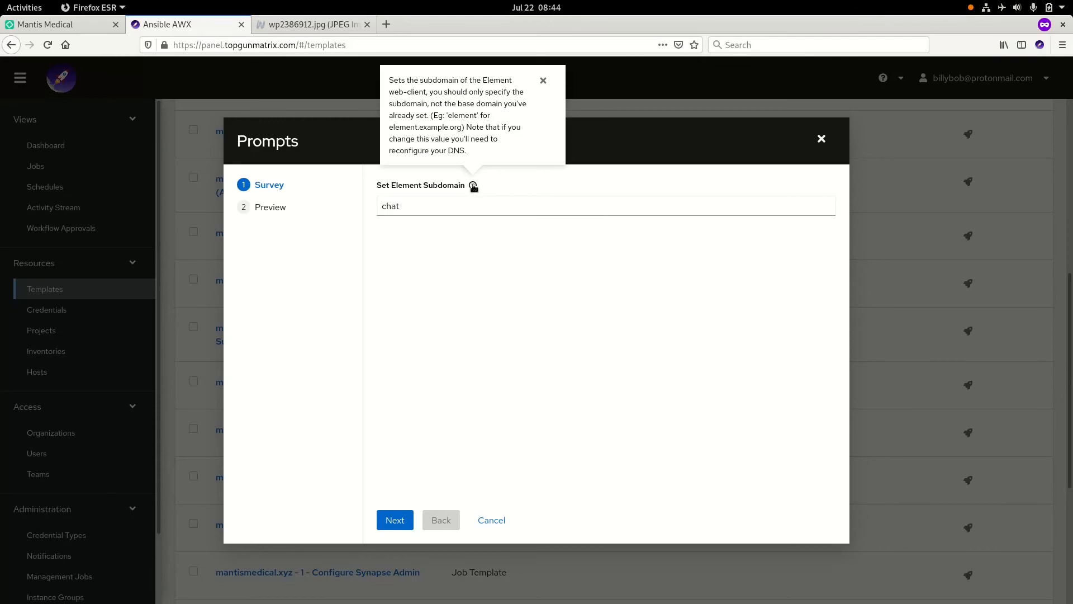
{"action": "double_click", "coordinate": [418, 201]}
{"action": "type", "text": "client"}
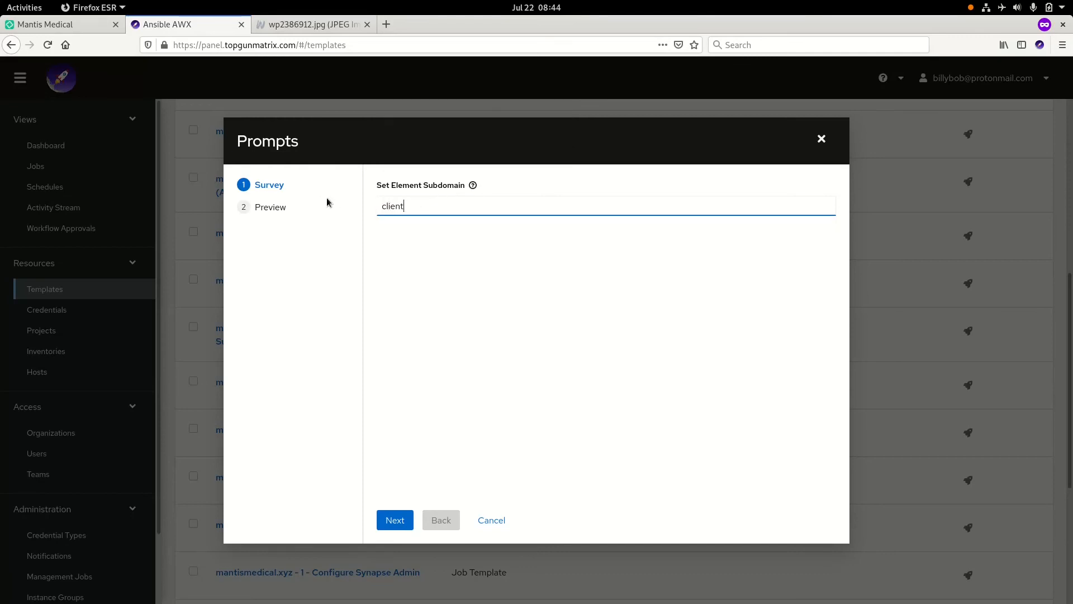
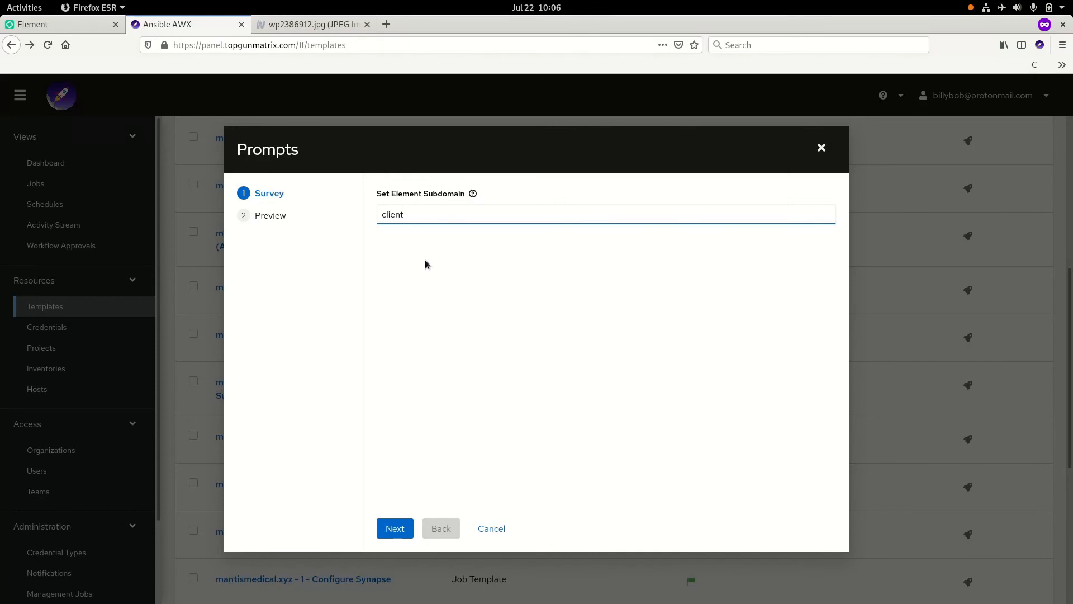
{"action": "left_click", "coordinate": [405, 529]}
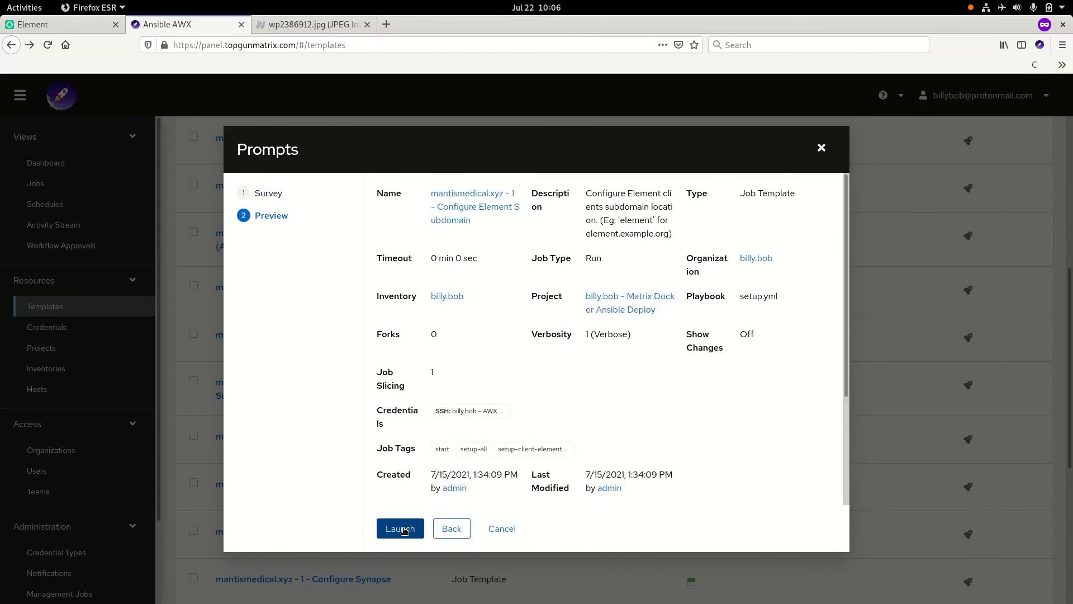
{"action": "left_click", "coordinate": [404, 529]}
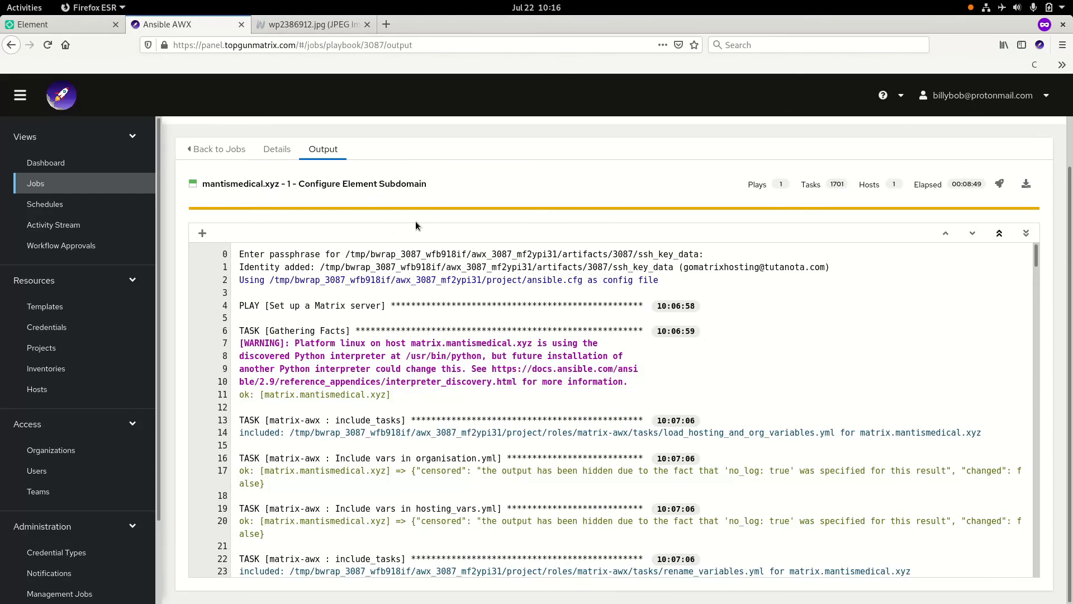
Reload the Element page at its chat address, then load its registration page at client.mantismedical.xyz to check the new subdomain.
{"action": "left_click", "coordinate": [63, 28]}
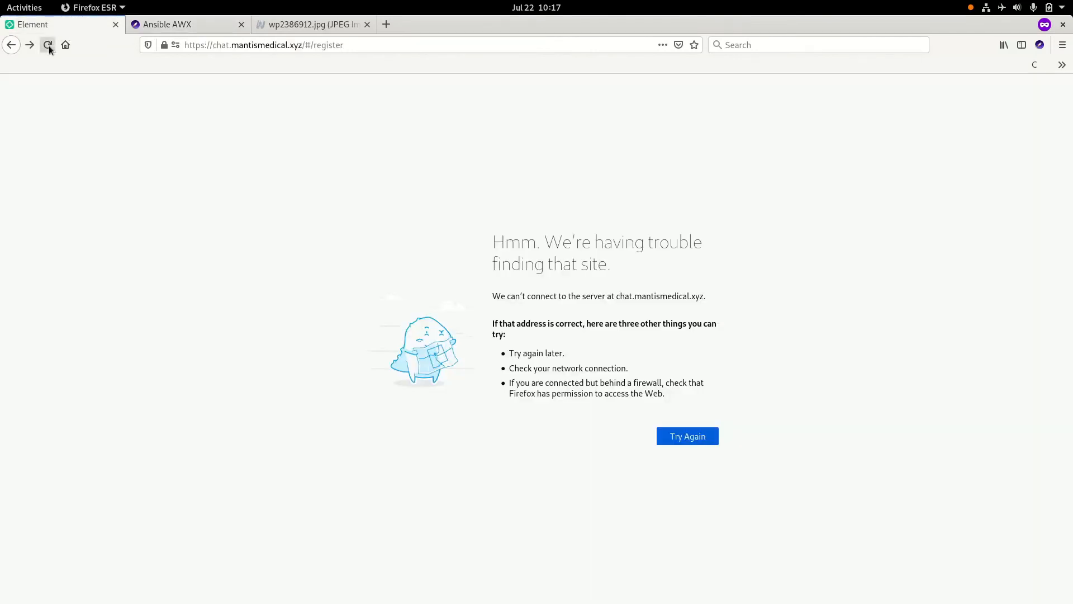
{"action": "left_click", "coordinate": [49, 45]}
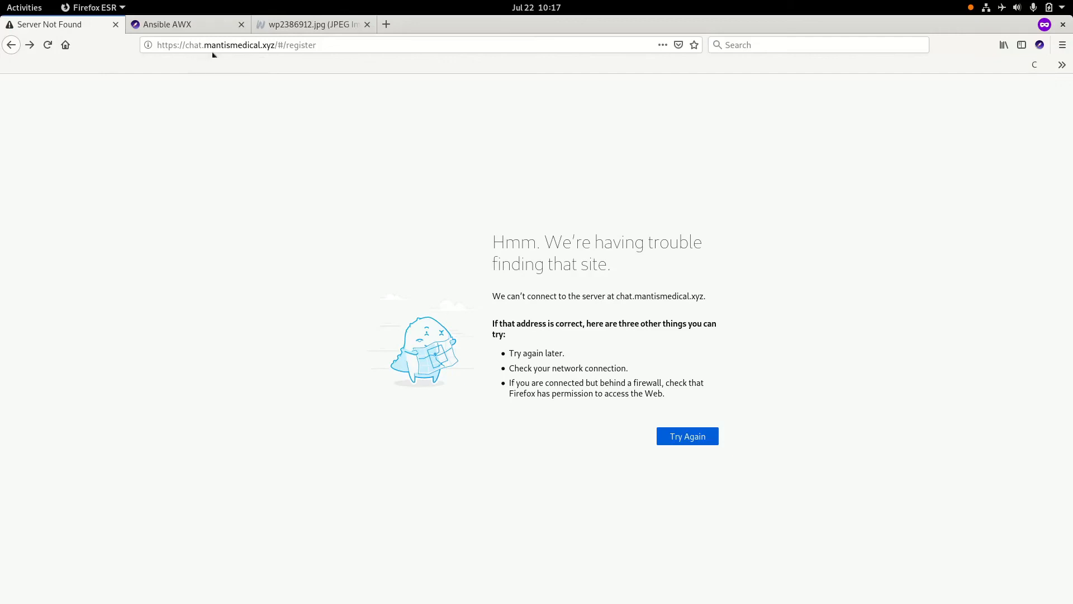
{"action": "left_click", "coordinate": [197, 45]}
{"action": "double_click", "coordinate": [197, 44]}
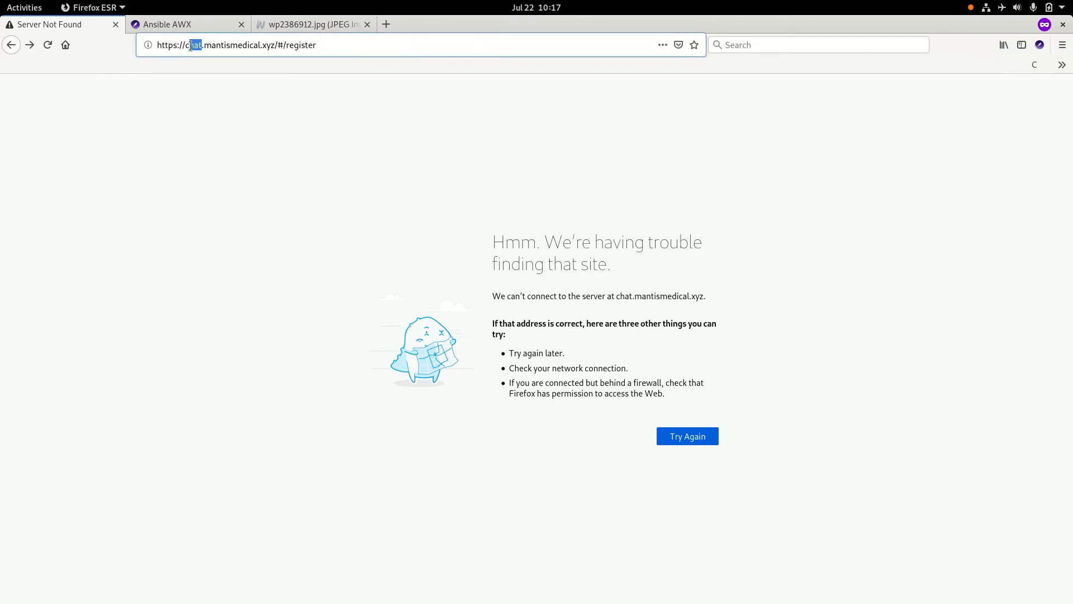
{"action": "type", "text": "client"}
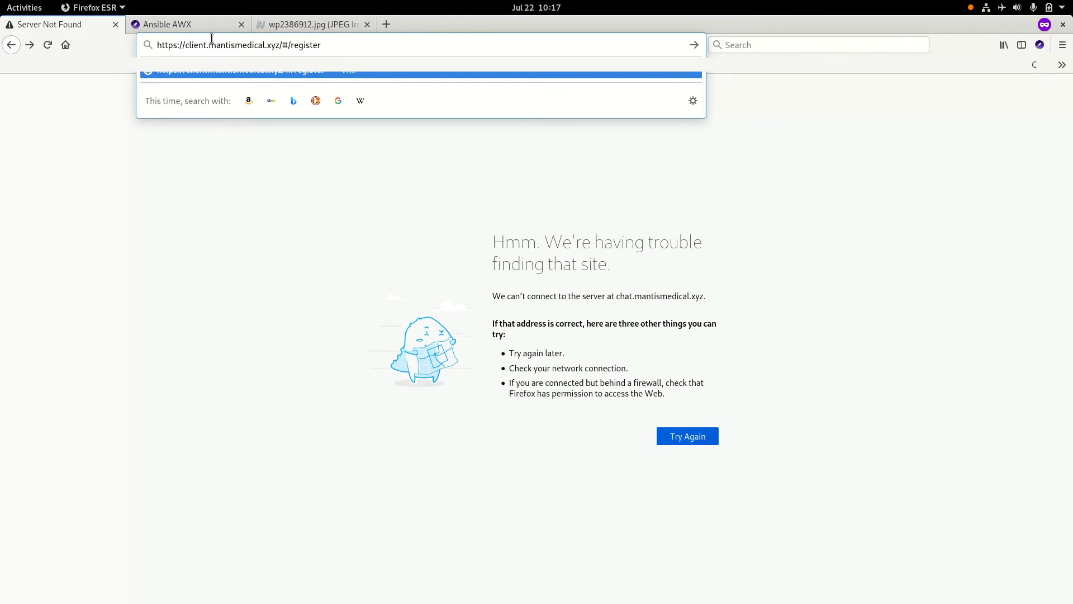
{"action": "key", "text": "Return"}
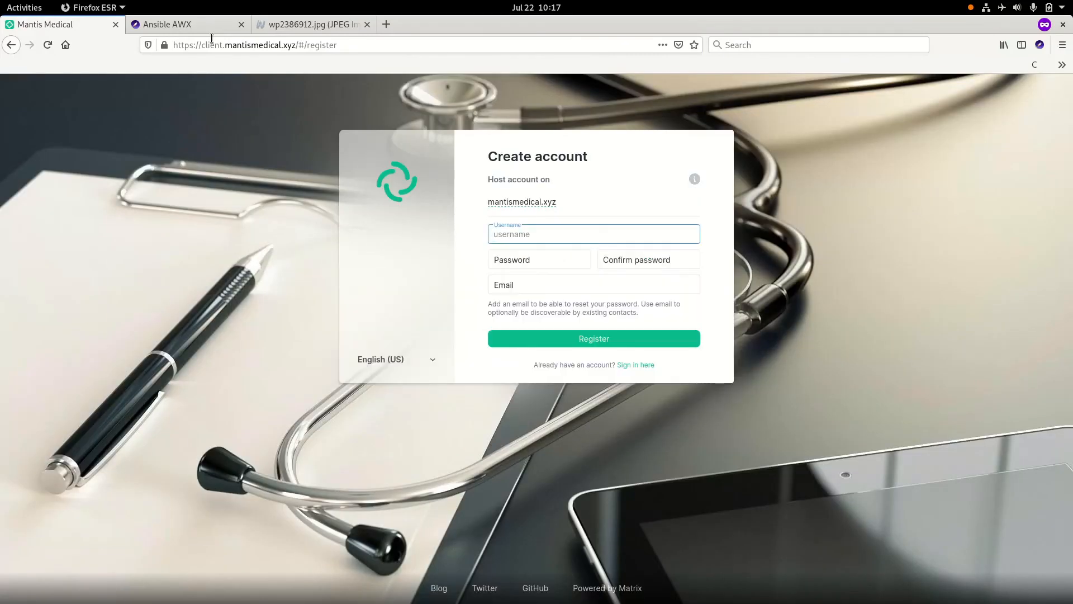
Remove #/register from the Element page's address to go to the root of client.mantismedical.xyz.
{"action": "left_click_drag", "start_coordinate": [298, 44], "coordinate": [453, 50]}
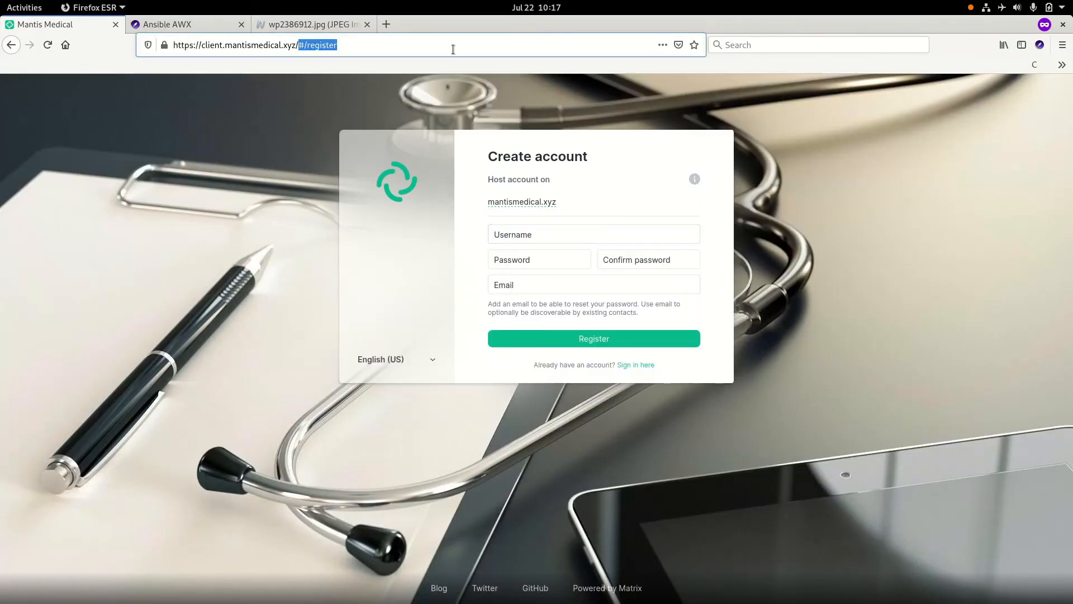
{"action": "key", "text": "BackSpace"}
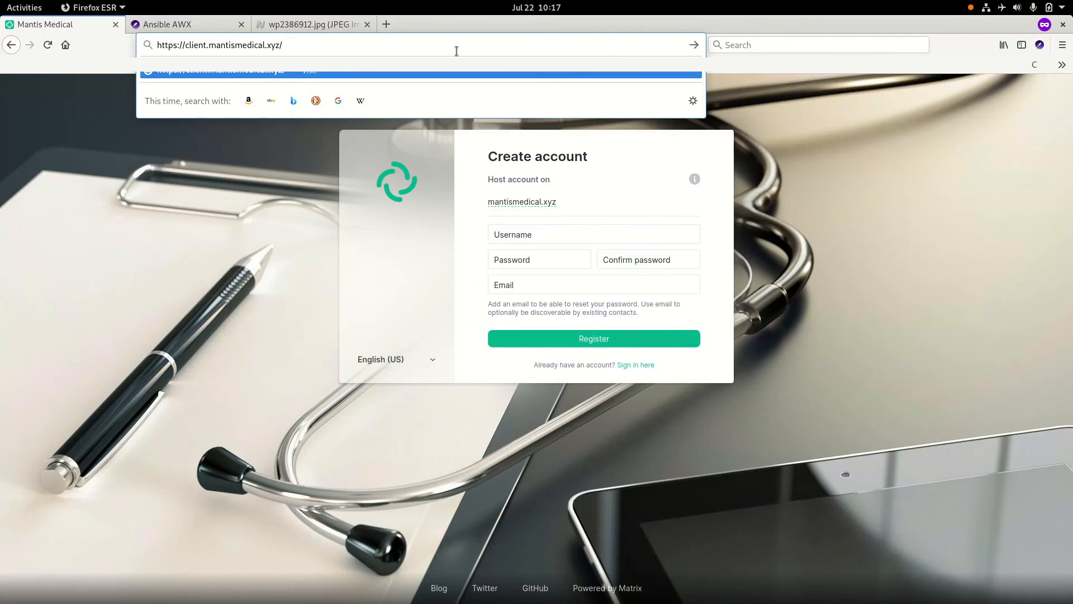